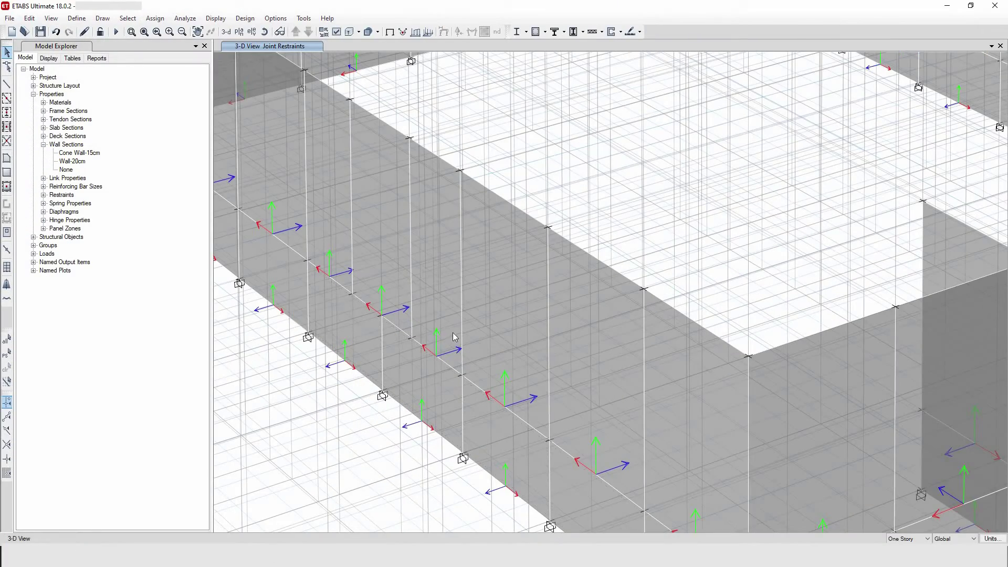
Step: Select the lower row of shell panels along the near long wall
{"action": "scroll", "coordinate": [455, 337], "scroll_direction": "down", "scroll_amount": 5}
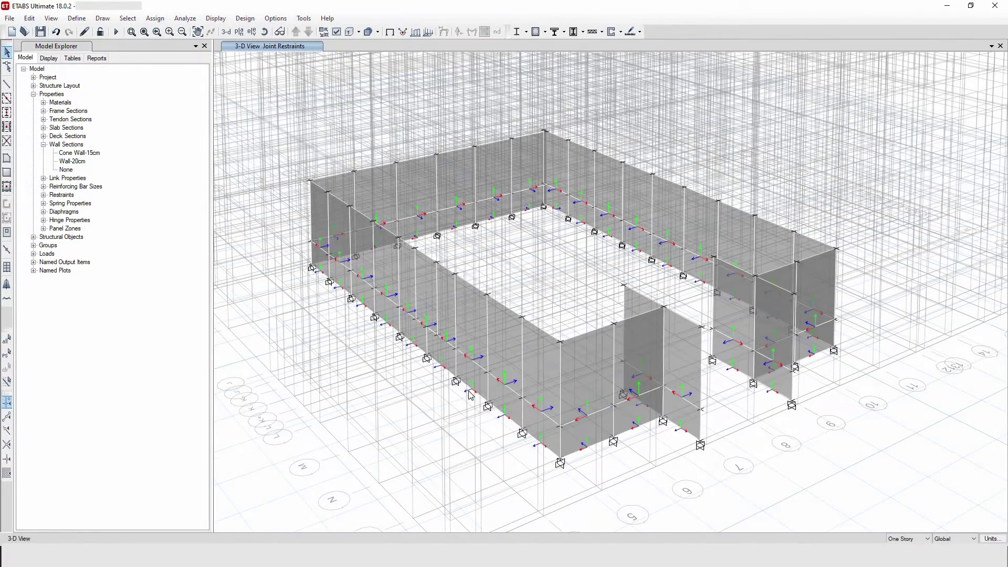
{"action": "left_click", "coordinate": [538, 427]}
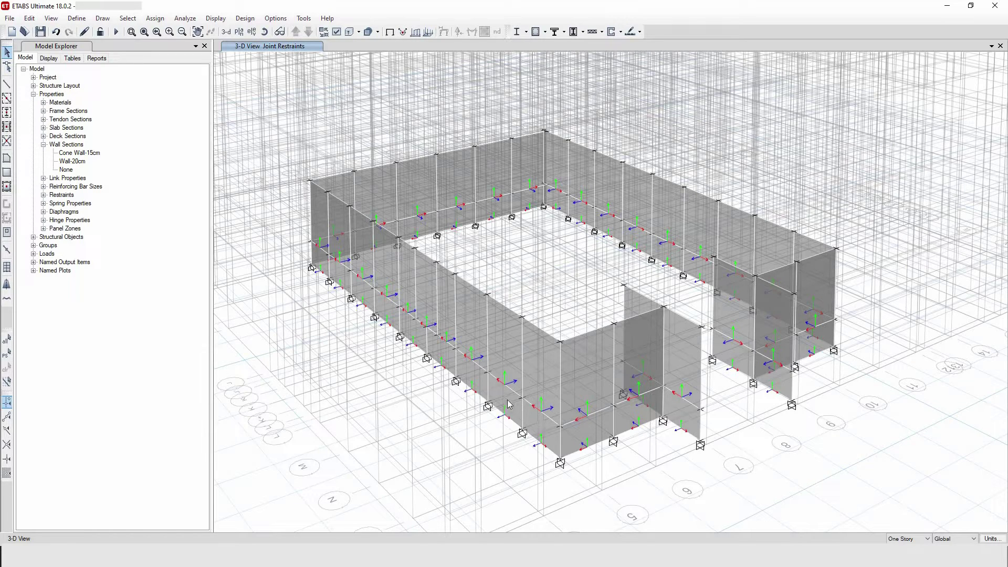
{"action": "left_click", "coordinate": [470, 378]}
{"action": "left_click", "coordinate": [438, 349]}
{"action": "left_click", "coordinate": [414, 334]}
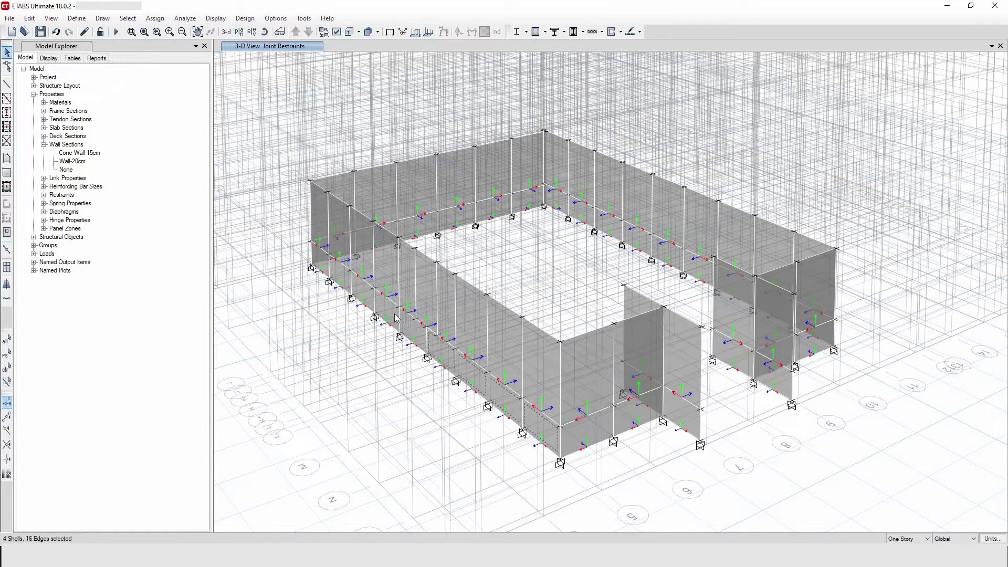
{"action": "left_click", "coordinate": [370, 298]}
{"action": "left_click", "coordinate": [348, 286]}
{"action": "left_click", "coordinate": [328, 272]}
{"action": "left_click", "coordinate": [320, 261]}
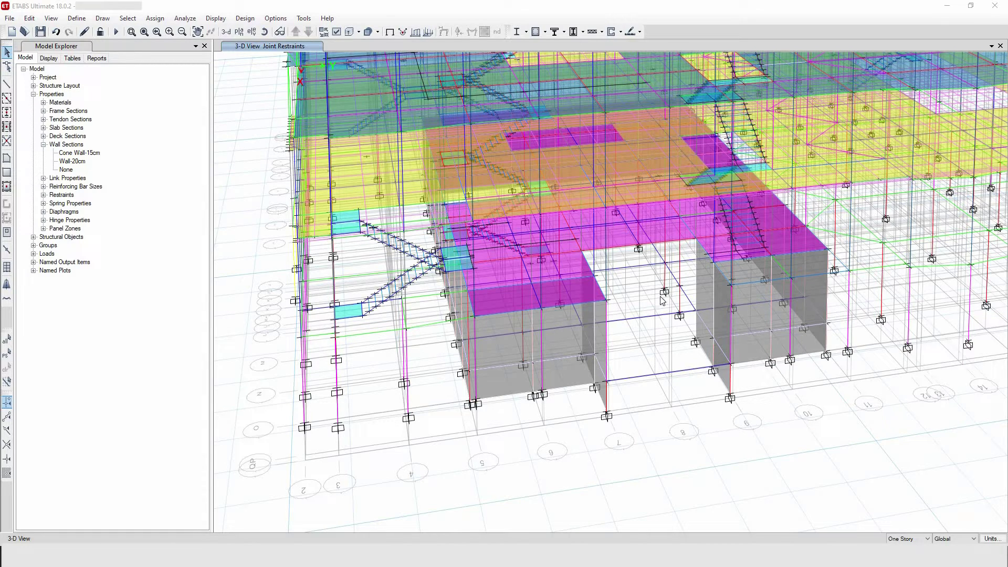
Step: Isolate all Wall-20cm shells so that only those walls are shown in the 3-D view
{"action": "left_click", "coordinate": [72, 163]}
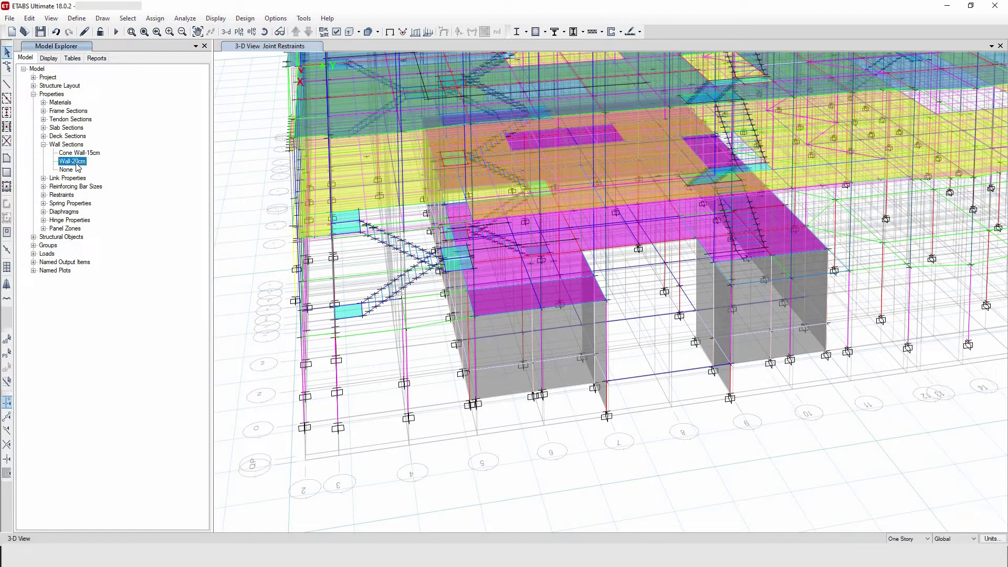
{"action": "right_click", "coordinate": [77, 166]}
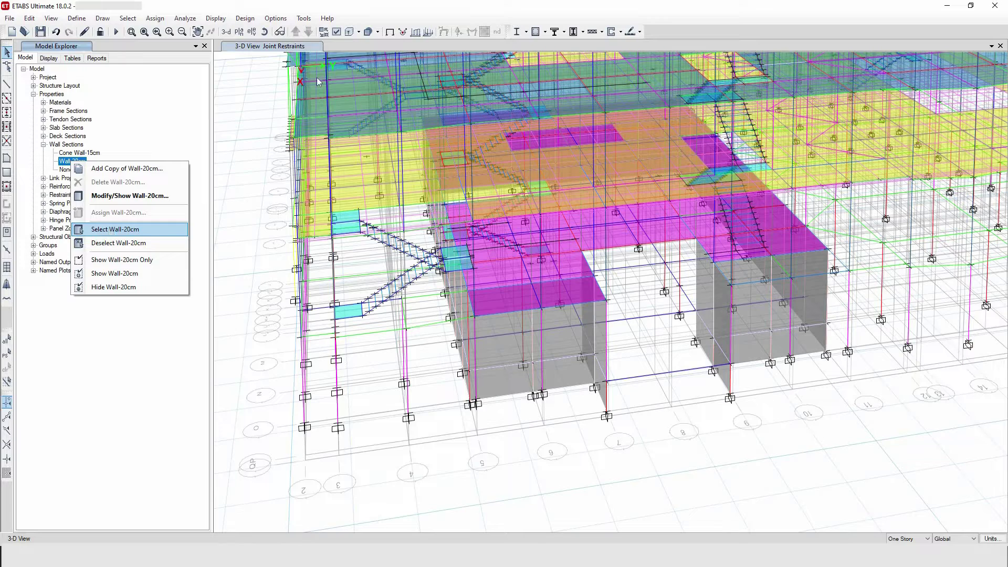
{"action": "right_click", "coordinate": [251, 148]}
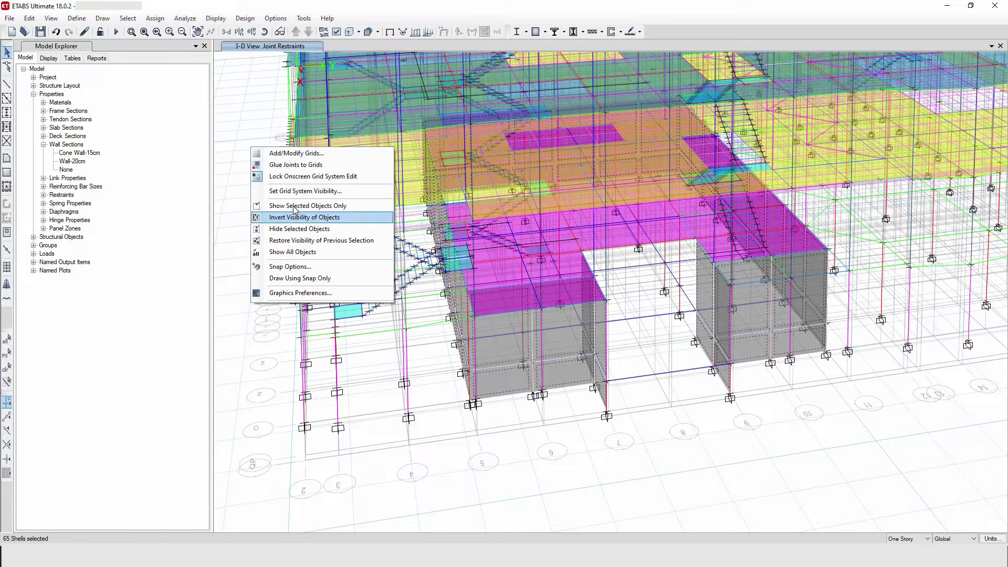
{"action": "left_click", "coordinate": [297, 206]}
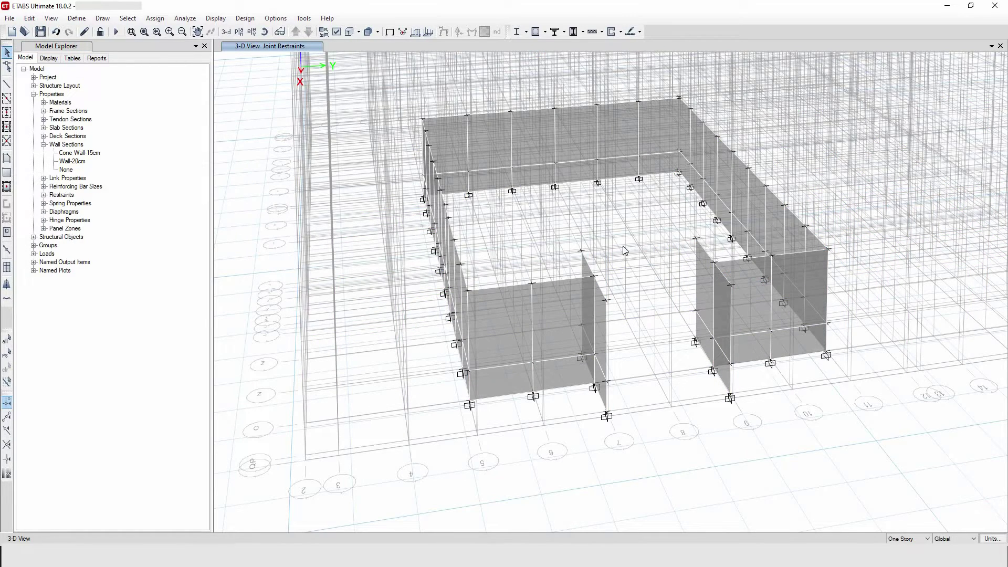
Step: Turn on the display of shell local axes for the isolated walls
{"action": "scroll", "coordinate": [623, 246], "scroll_direction": "up", "scroll_amount": 3}
{"action": "scroll", "coordinate": [605, 255], "scroll_direction": "down", "scroll_amount": 3}
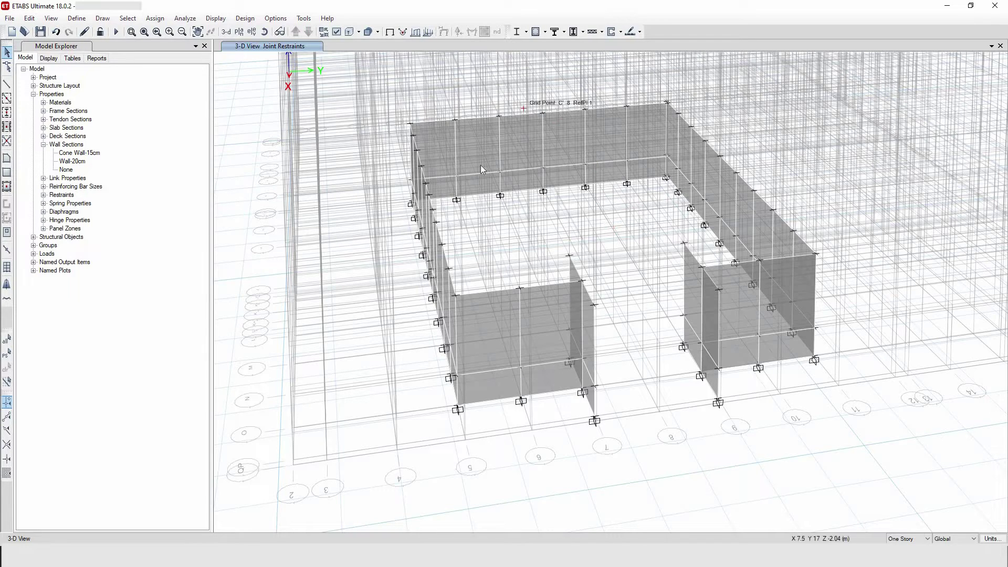
{"action": "left_click", "coordinate": [336, 31]}
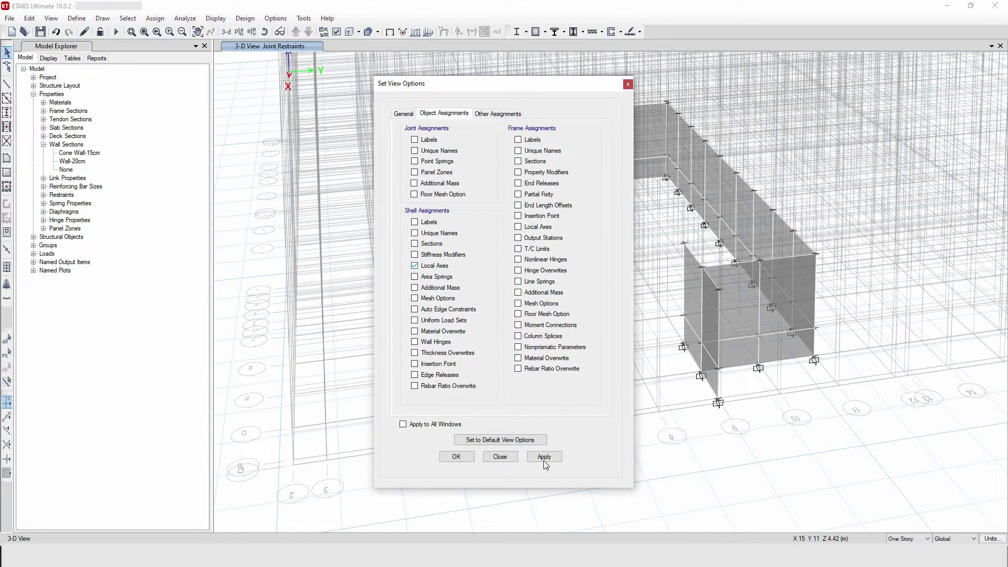
{"action": "left_click", "coordinate": [499, 457]}
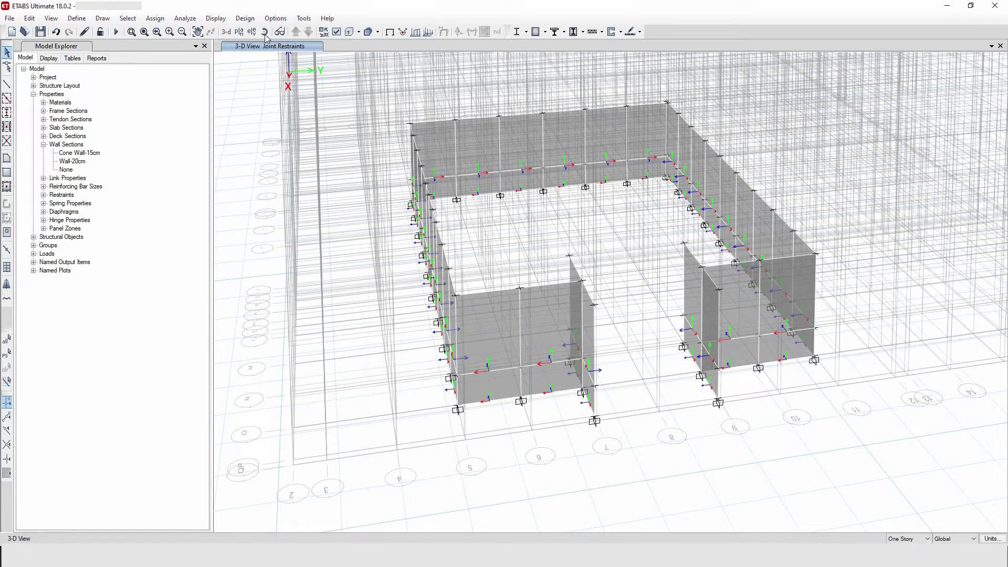
Step: Compare the local axes of the upper and lower panels in one bay of the long wall, and clear the selection
{"action": "left_click", "coordinate": [266, 32]}
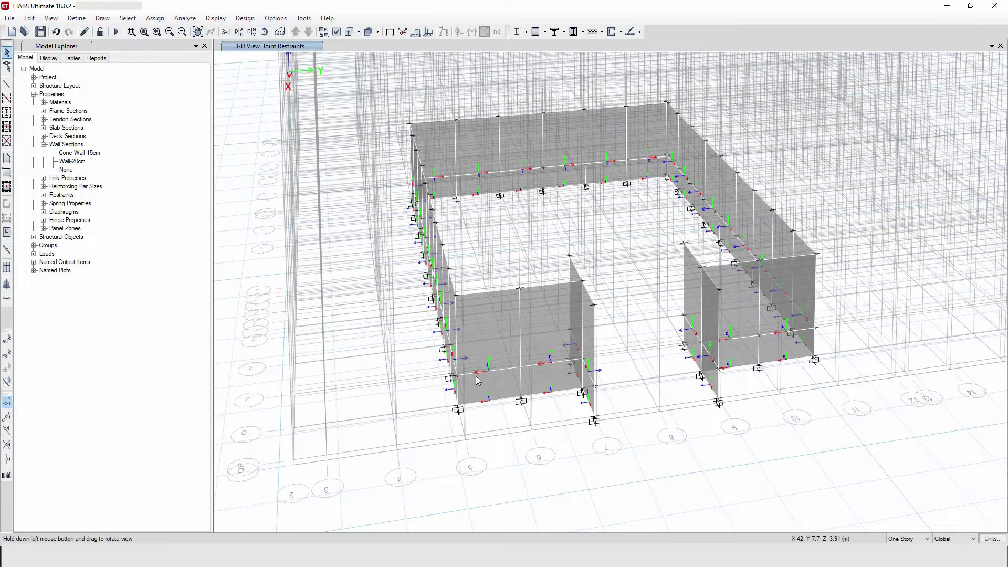
{"action": "left_click_drag", "start_coordinate": [487, 380], "coordinate": [573, 308]}
{"action": "scroll", "coordinate": [577, 310], "scroll_direction": "up", "scroll_amount": 3}
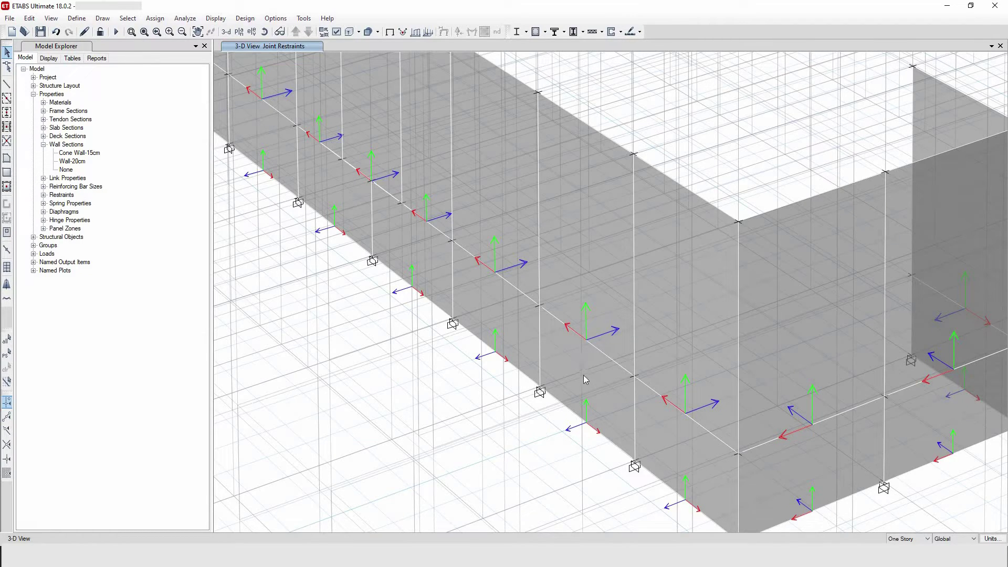
{"action": "left_click", "coordinate": [591, 223]}
{"action": "left_click", "coordinate": [580, 382]}
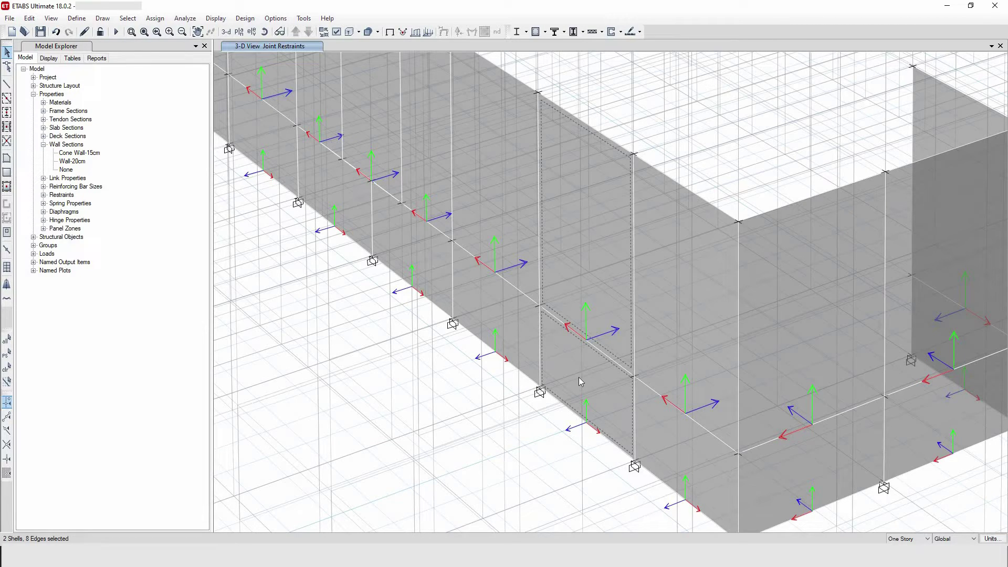
{"action": "key", "text": "ctrl+q"}
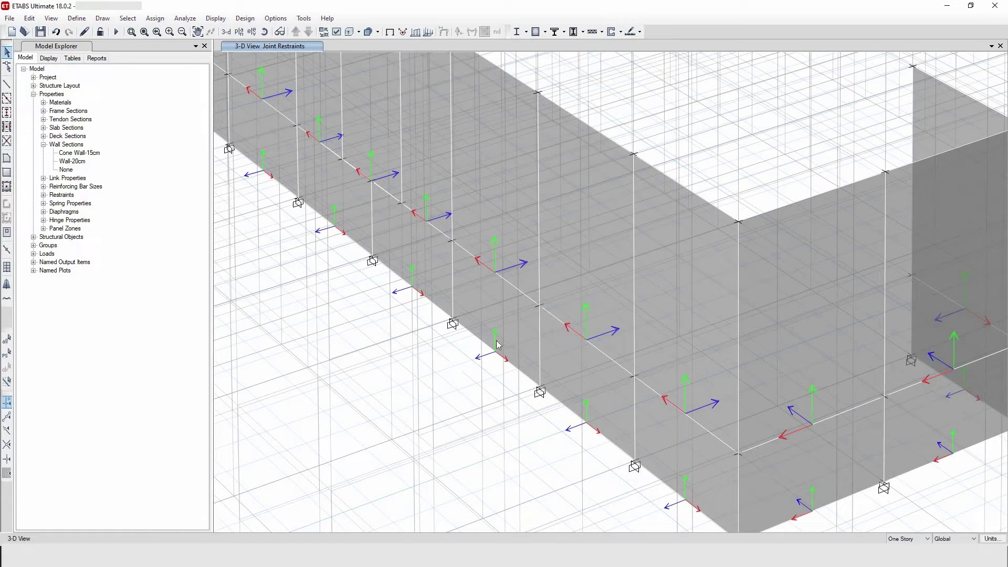
Step: Examine the local axis directions of the wall panels around the perimeter and along the near long wall
{"action": "scroll", "coordinate": [483, 276], "scroll_direction": "down", "scroll_amount": 5}
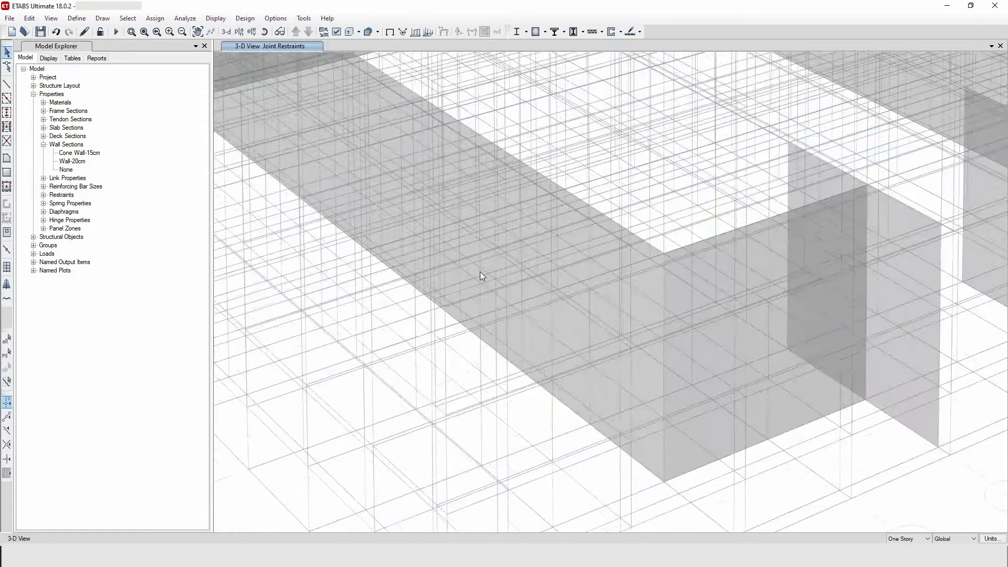
{"action": "scroll", "coordinate": [485, 247], "scroll_direction": "up", "scroll_amount": 5}
{"action": "scroll", "coordinate": [525, 266], "scroll_direction": "up", "scroll_amount": 3}
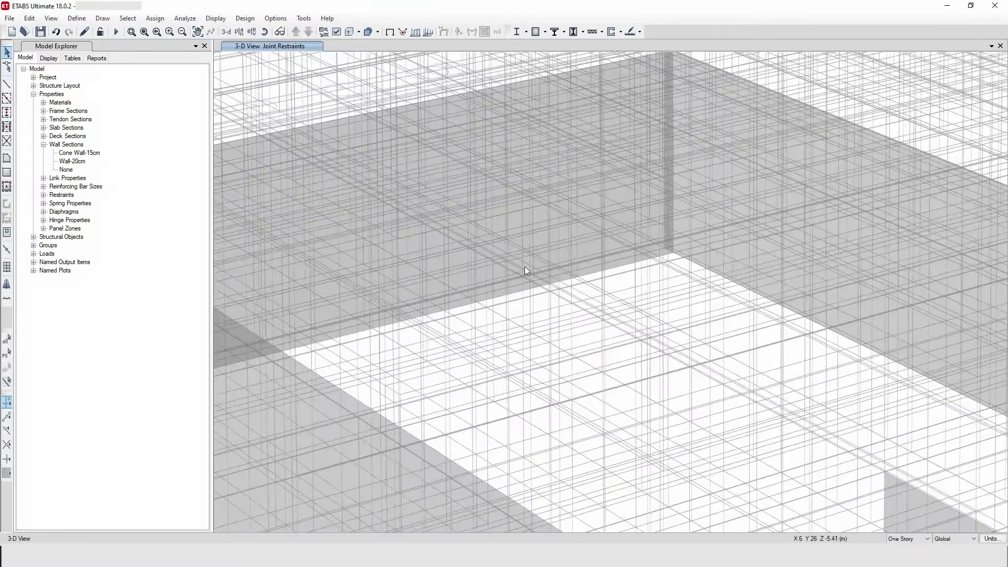
{"action": "scroll", "coordinate": [530, 254], "scroll_direction": "down", "scroll_amount": 4}
{"action": "scroll", "coordinate": [540, 424], "scroll_direction": "down", "scroll_amount": 4}
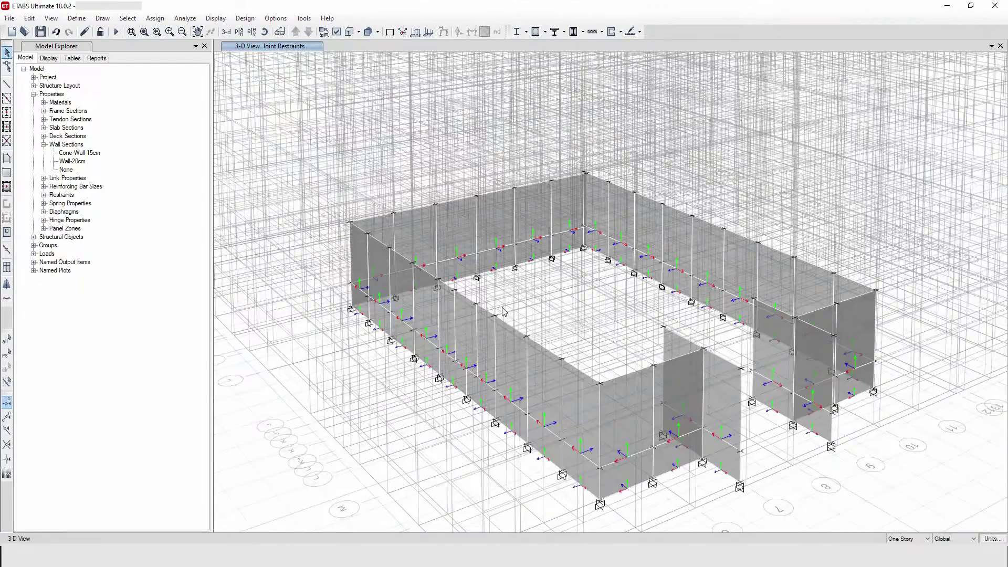
{"action": "scroll", "coordinate": [500, 315], "scroll_direction": "up", "scroll_amount": 5}
{"action": "scroll", "coordinate": [501, 342], "scroll_direction": "down", "scroll_amount": 4}
{"action": "scroll", "coordinate": [502, 343], "scroll_direction": "down", "scroll_amount": 4}
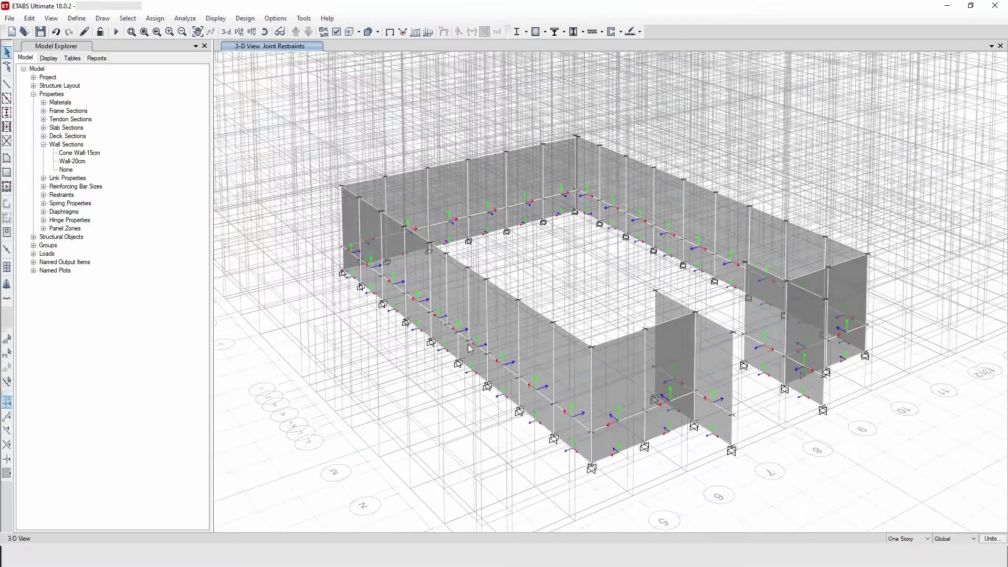
{"action": "scroll", "coordinate": [412, 359], "scroll_direction": "up", "scroll_amount": 5}
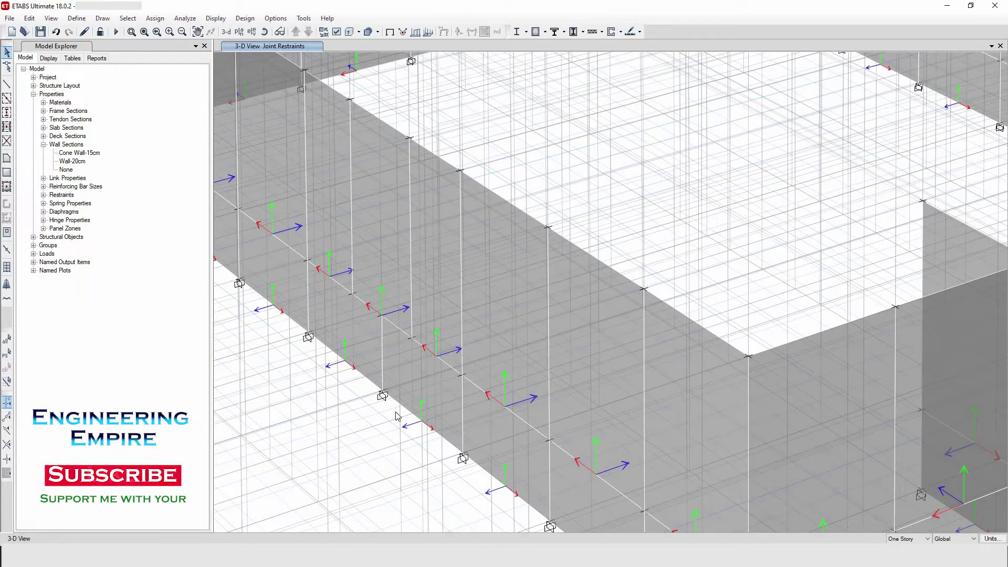
{"action": "left_click", "coordinate": [362, 332]}
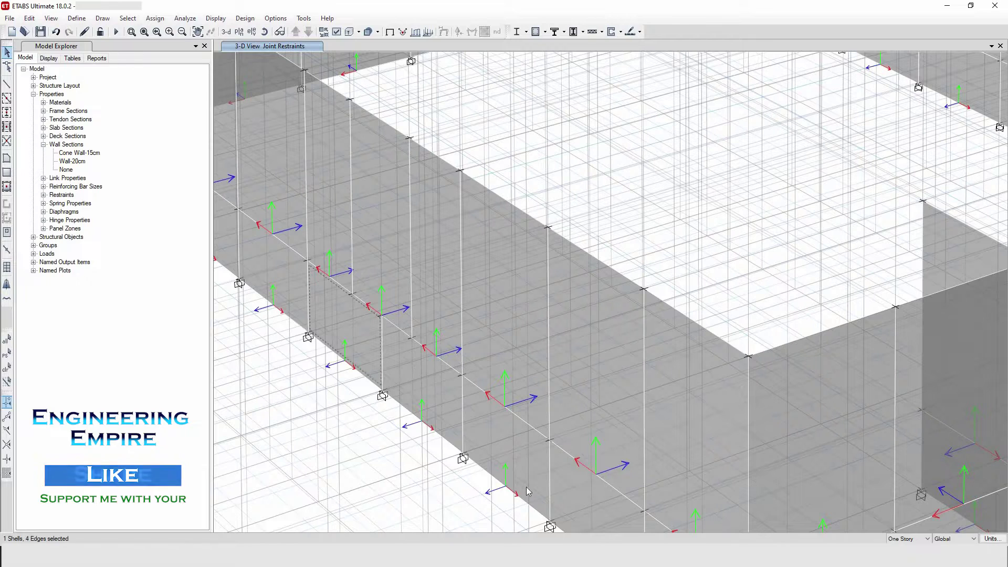
{"action": "left_click", "coordinate": [418, 377]}
{"action": "left_click", "coordinate": [538, 474]}
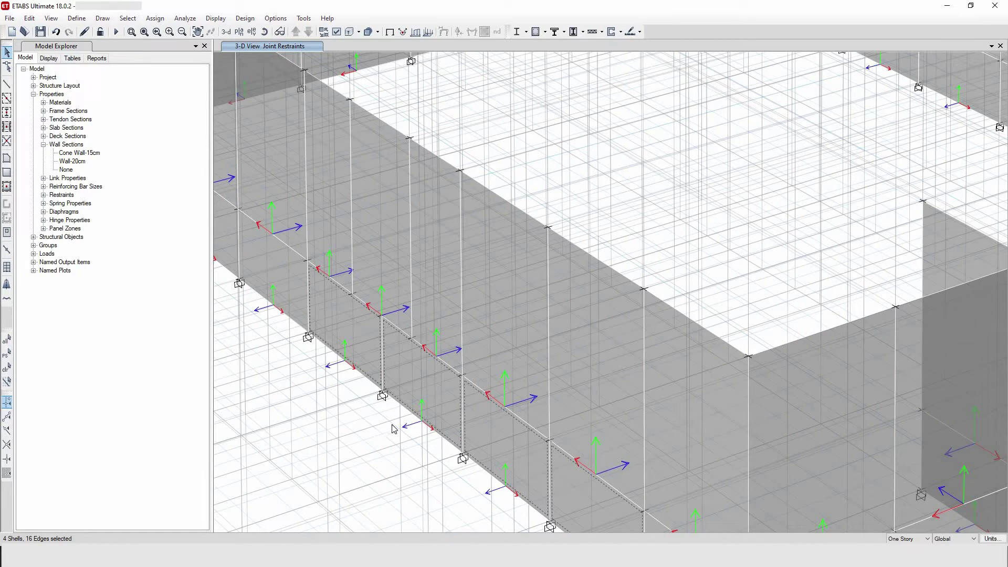
{"action": "key", "text": "ctrl+q"}
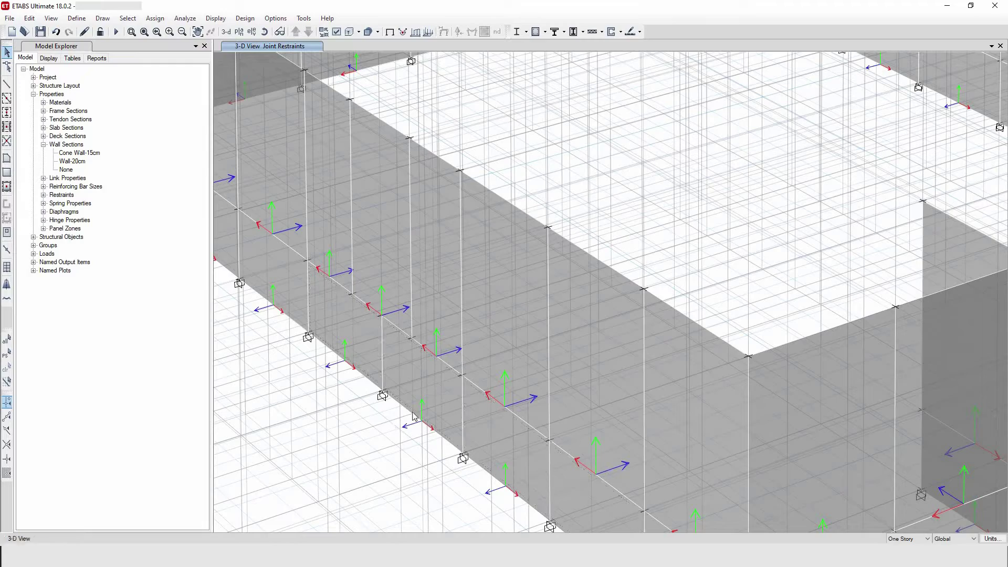
Step: Reverse the local 3 axis of all nine lower shell panels along the near long wall
{"action": "scroll", "coordinate": [442, 373], "scroll_direction": "down", "scroll_amount": 5}
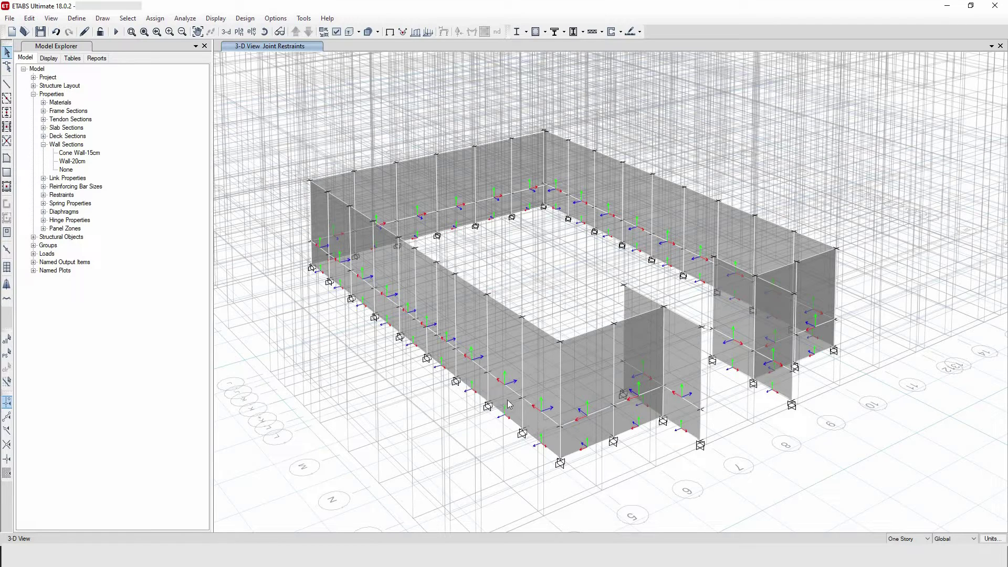
{"action": "left_click_drag", "start_coordinate": [509, 404], "coordinate": [318, 256]}
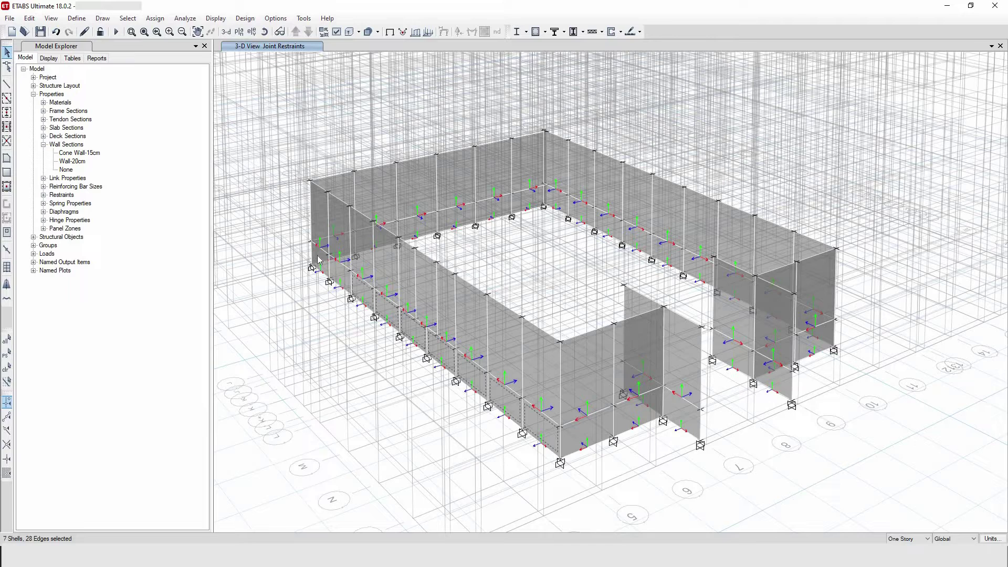
{"action": "left_click", "coordinate": [318, 256]}
{"action": "left_click", "coordinate": [29, 18]}
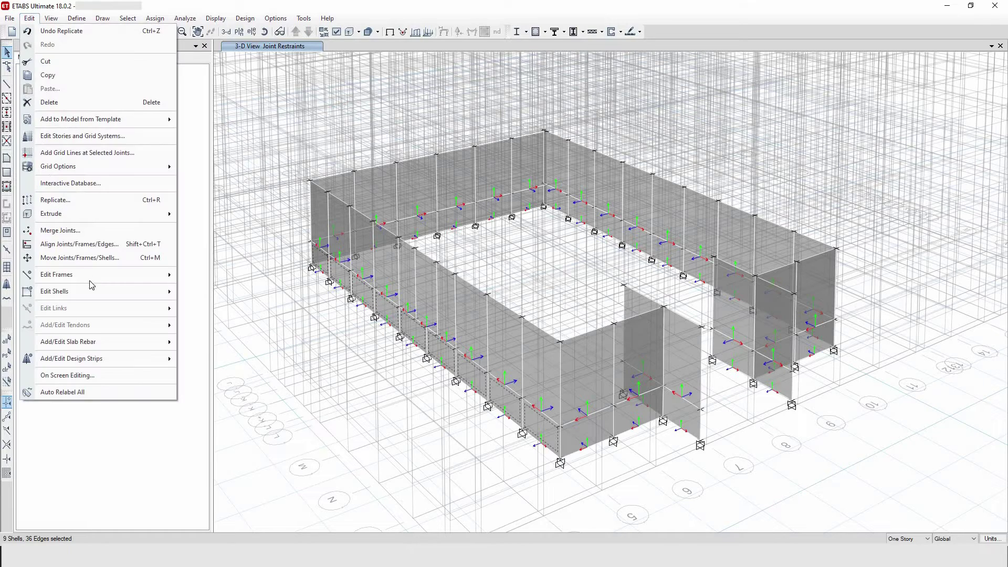
{"action": "mouse_move", "coordinate": [137, 292]}
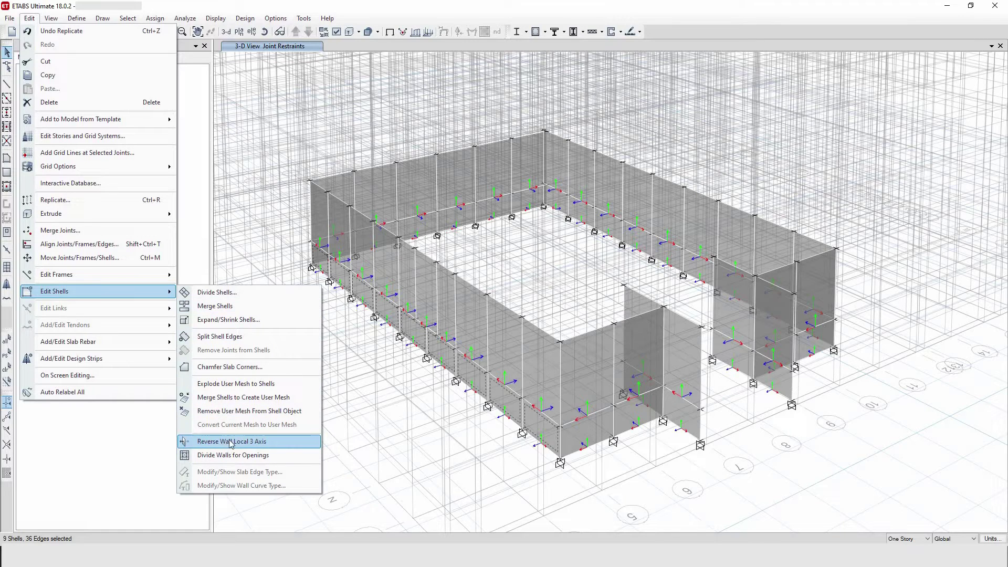
{"action": "left_click", "coordinate": [274, 441]}
{"action": "scroll", "coordinate": [503, 361], "scroll_direction": "up", "scroll_amount": 4}
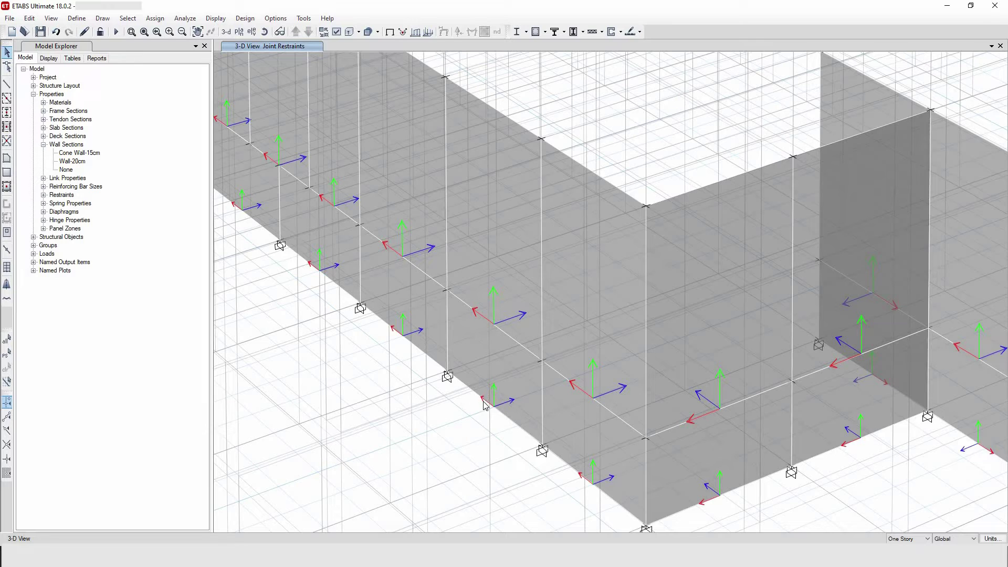
Step: Examine the local axis directions of the upper and lower panels on the short walls beside the opening
{"action": "scroll", "coordinate": [470, 371], "scroll_direction": "down", "scroll_amount": 5}
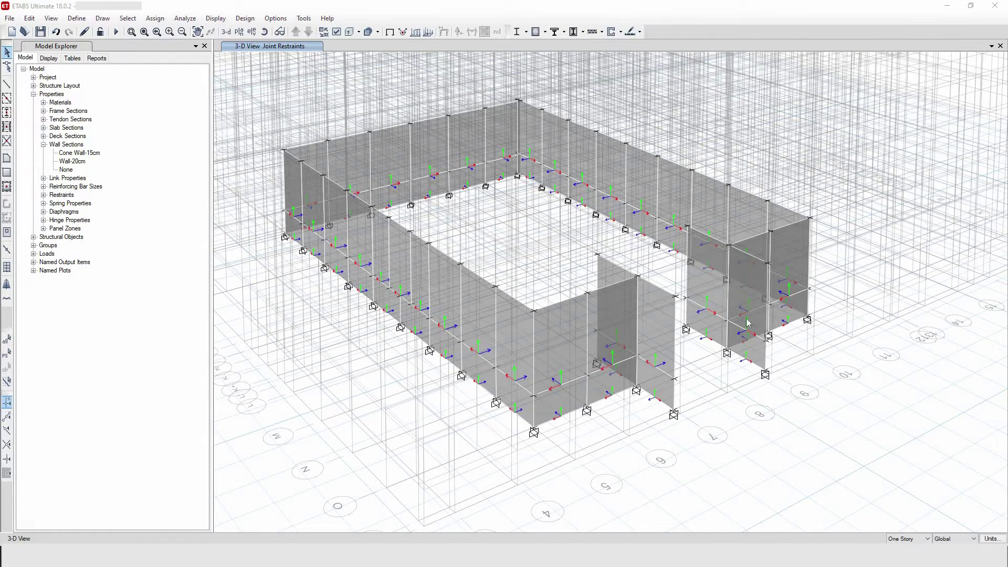
{"action": "scroll", "coordinate": [805, 316], "scroll_direction": "up", "scroll_amount": 5}
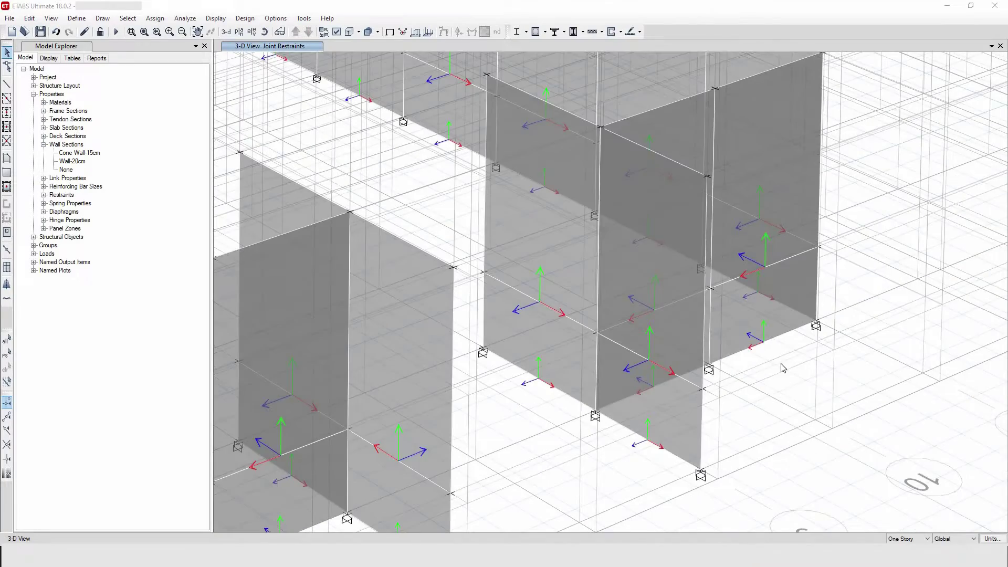
{"action": "scroll", "coordinate": [462, 203], "scroll_direction": "down", "scroll_amount": 5}
{"action": "scroll", "coordinate": [461, 218], "scroll_direction": "up", "scroll_amount": 5}
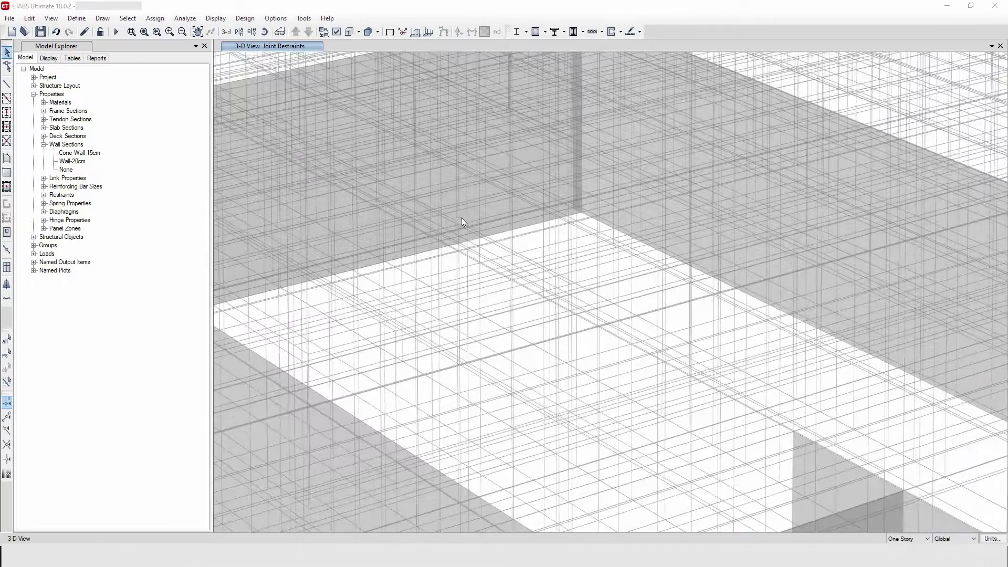
{"action": "scroll", "coordinate": [599, 199], "scroll_direction": "down", "scroll_amount": 5}
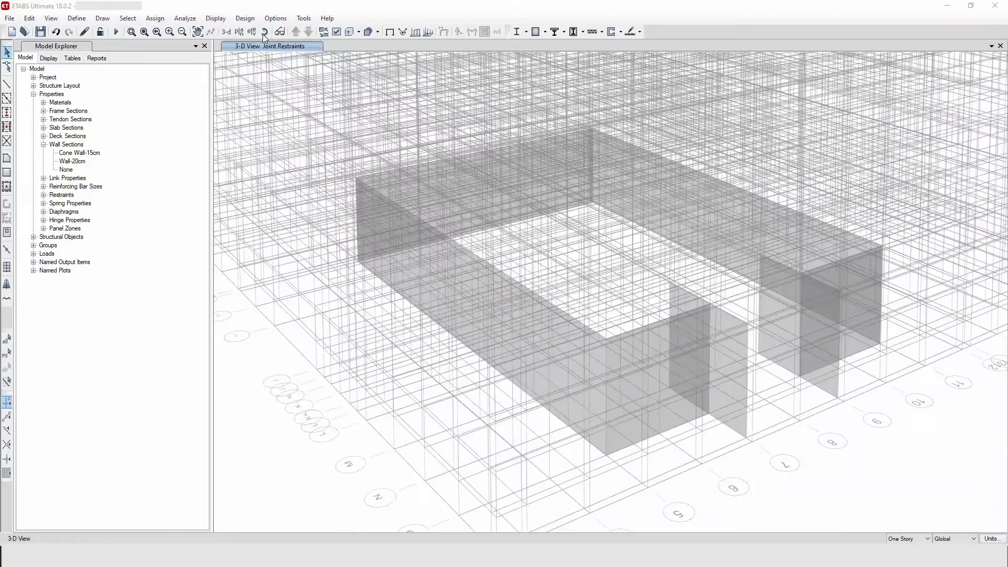
Step: Reverse the local 3 axis of all six lower shell panels along the closed short end wall
{"action": "left_click", "coordinate": [280, 32]}
{"action": "left_click", "coordinate": [264, 32]}
{"action": "left_click_drag", "start_coordinate": [607, 300], "coordinate": [674, 348]}
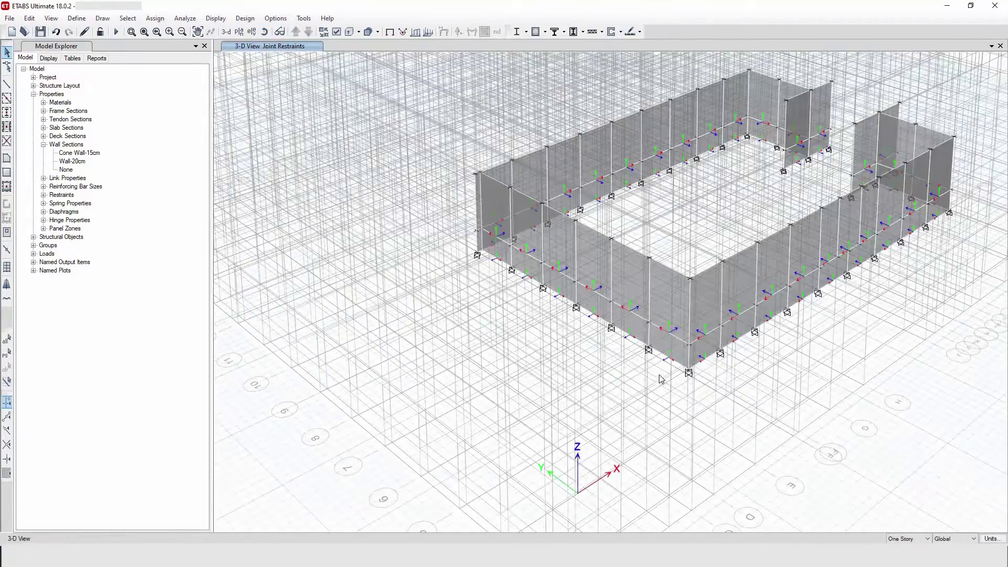
{"action": "scroll", "coordinate": [688, 362], "scroll_direction": "up", "scroll_amount": 5}
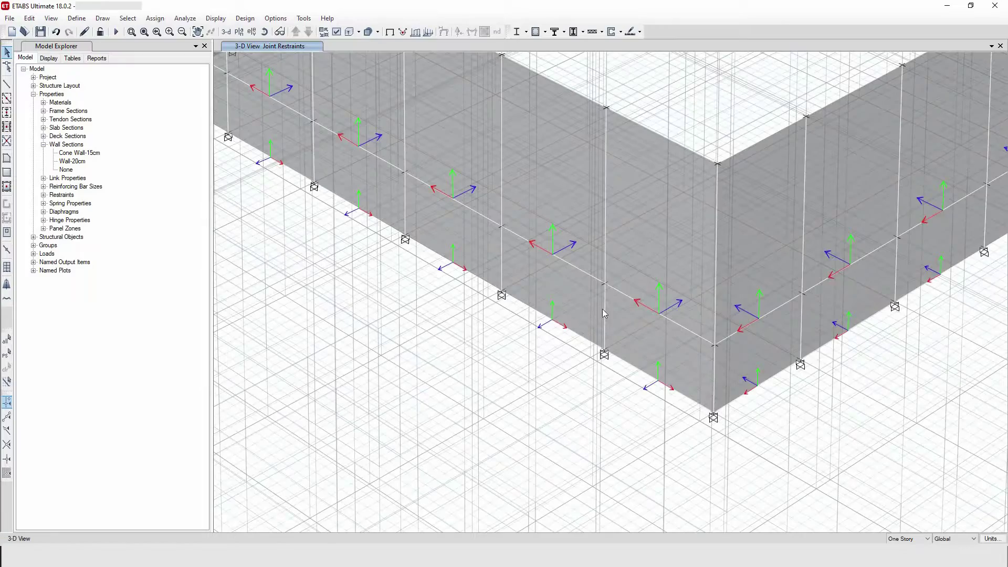
{"action": "left_click", "coordinate": [603, 309]}
{"action": "scroll", "coordinate": [546, 276], "scroll_direction": "down", "scroll_amount": 5}
{"action": "scroll", "coordinate": [592, 288], "scroll_direction": "up", "scroll_amount": 3}
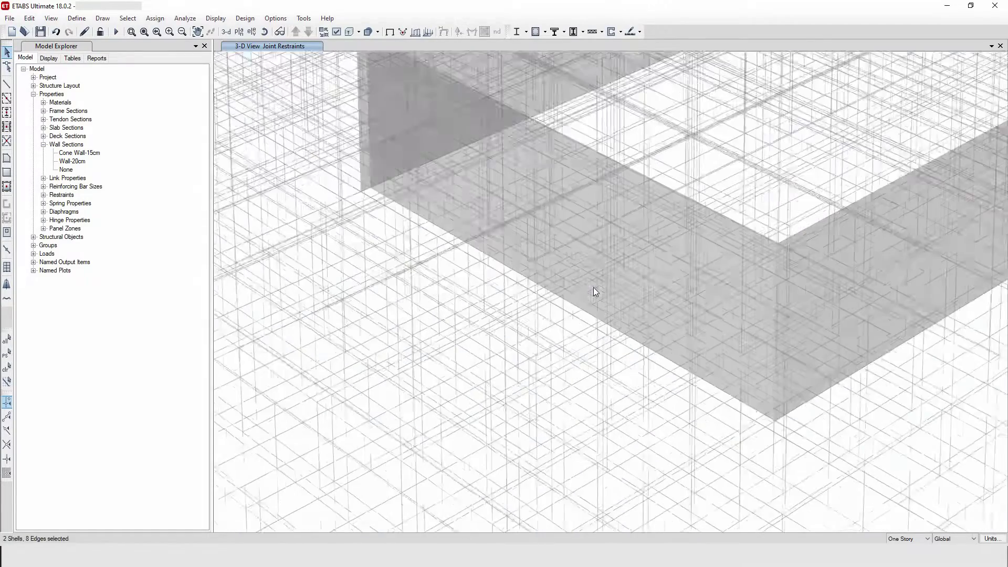
{"action": "scroll", "coordinate": [594, 287], "scroll_direction": "up", "scroll_amount": 2}
{"action": "left_click", "coordinate": [593, 288]}
{"action": "left_click", "coordinate": [351, 164]}
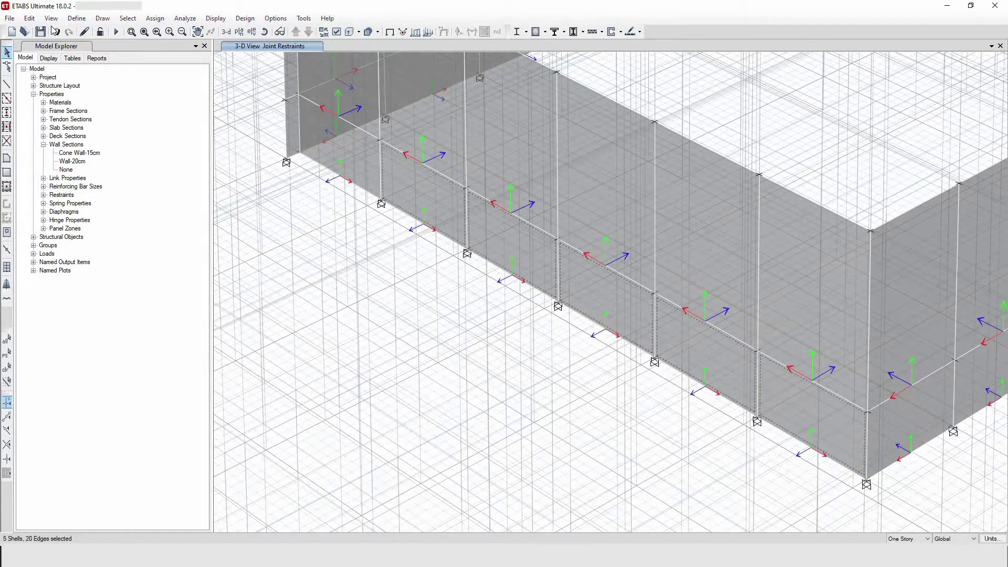
{"action": "left_click", "coordinate": [30, 18]}
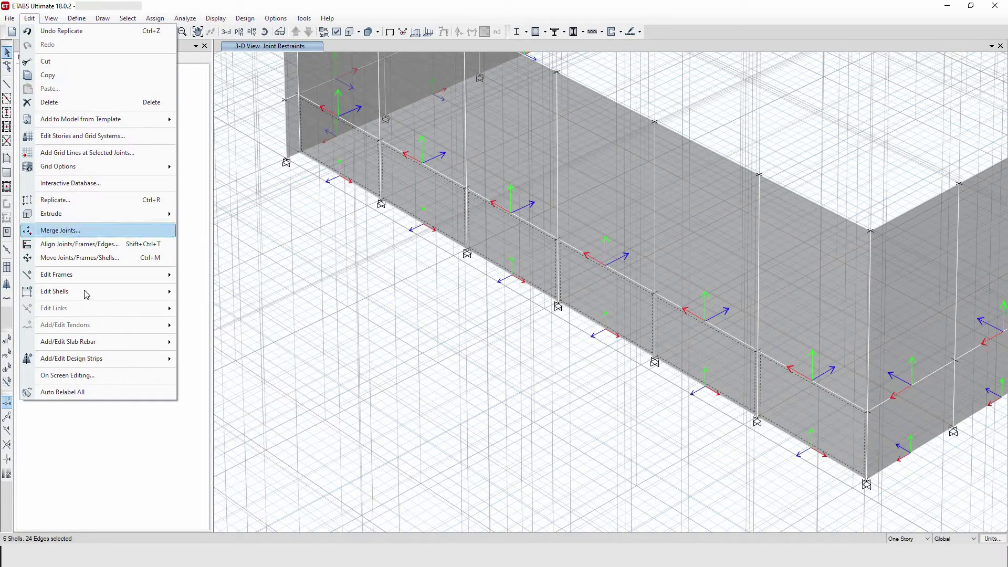
{"action": "mouse_move", "coordinate": [152, 292]}
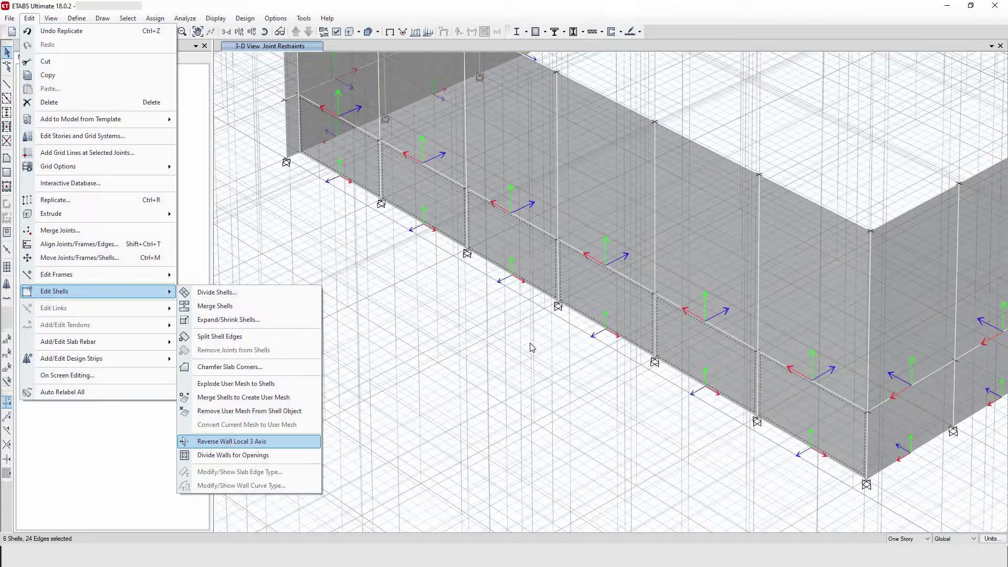
{"action": "left_click", "coordinate": [231, 441]}
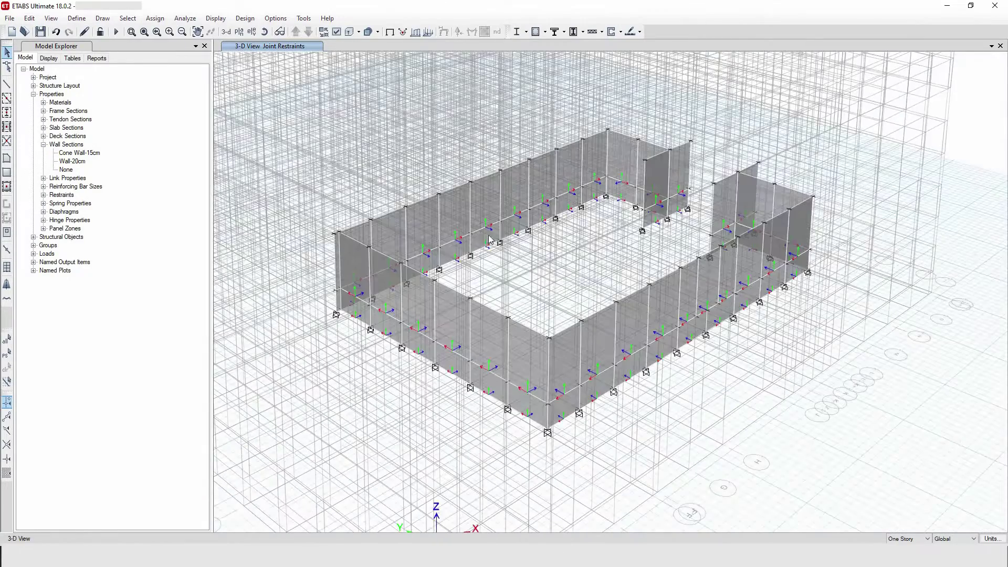
Step: Check the local axis directions of the closed end wall and the adjoining walls from the opening side
{"action": "middle_click_drag", "start_coordinate": [496, 241], "coordinate": [542, 178], "text": "shift"}
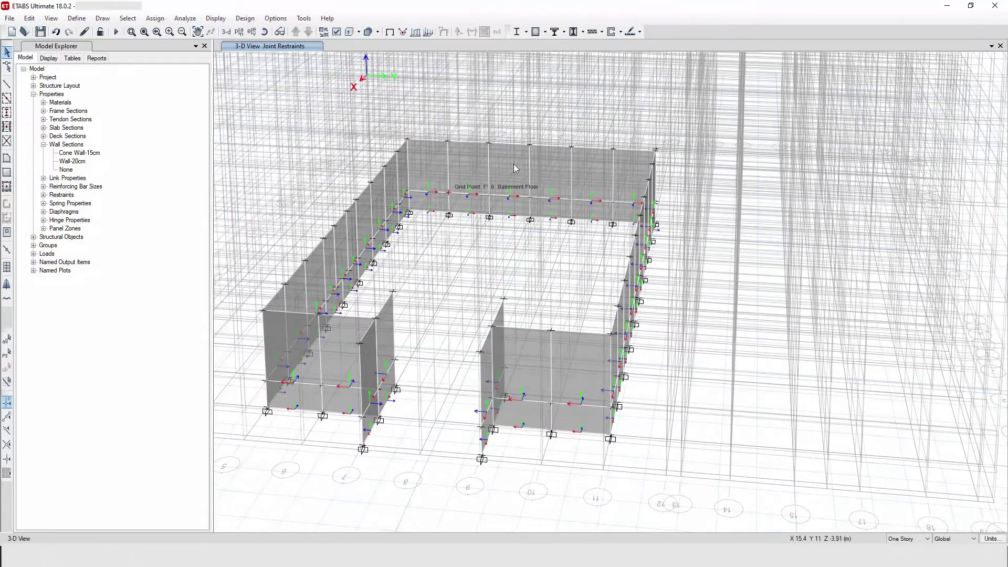
{"action": "scroll", "coordinate": [525, 174], "scroll_direction": "up", "scroll_amount": 5}
{"action": "scroll", "coordinate": [581, 380], "scroll_direction": "down", "scroll_amount": 5}
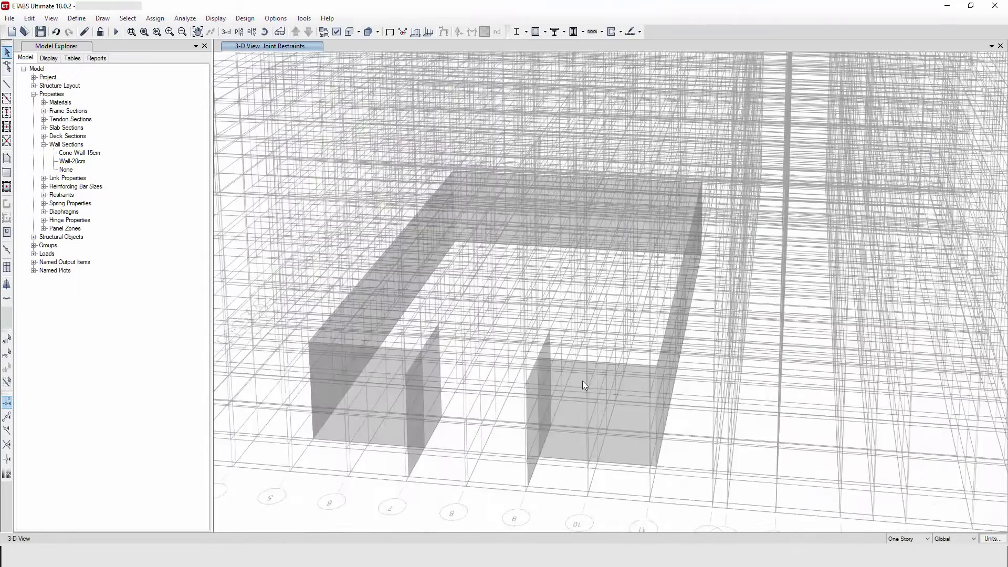
{"action": "scroll", "coordinate": [515, 273], "scroll_direction": "up", "scroll_amount": 5}
{"action": "scroll", "coordinate": [516, 272], "scroll_direction": "up", "scroll_amount": 1}
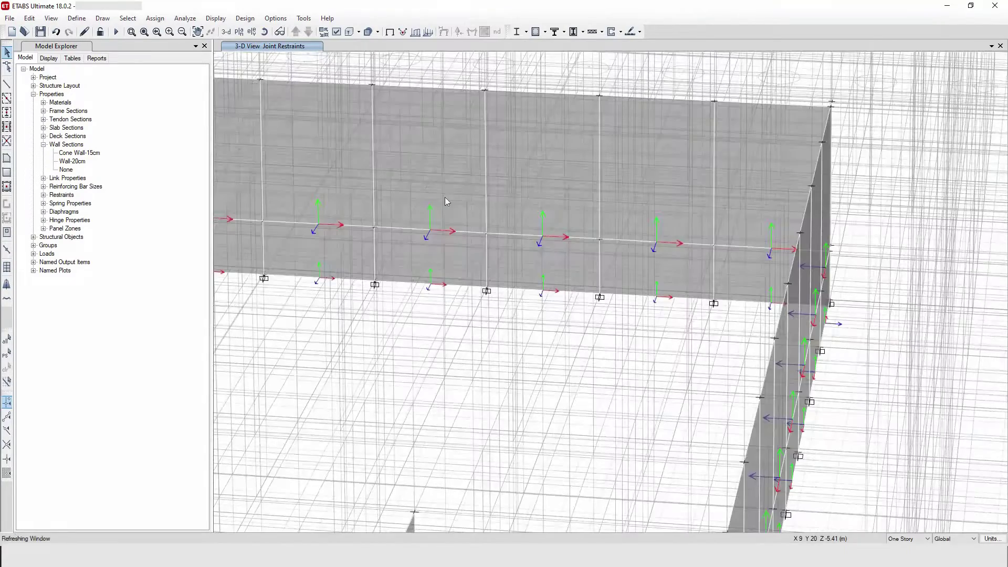
{"action": "scroll", "coordinate": [627, 408], "scroll_direction": "down", "scroll_amount": 2}
{"action": "scroll", "coordinate": [627, 408], "scroll_direction": "down", "scroll_amount": 3}
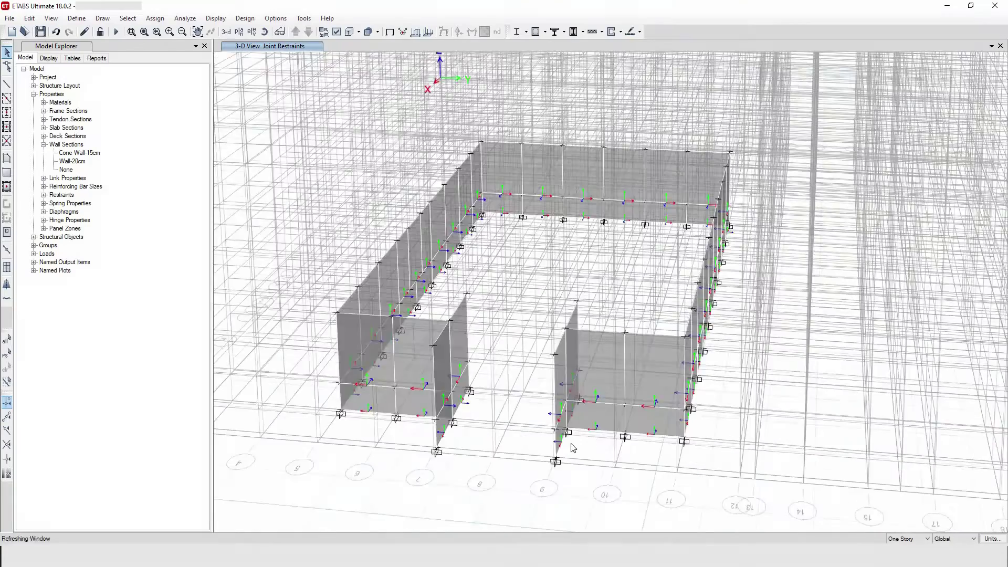